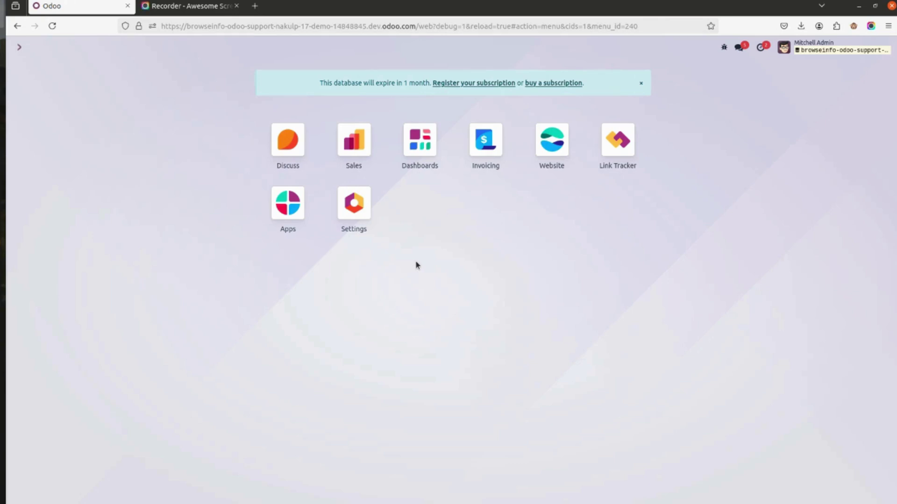
left_click(291, 217)
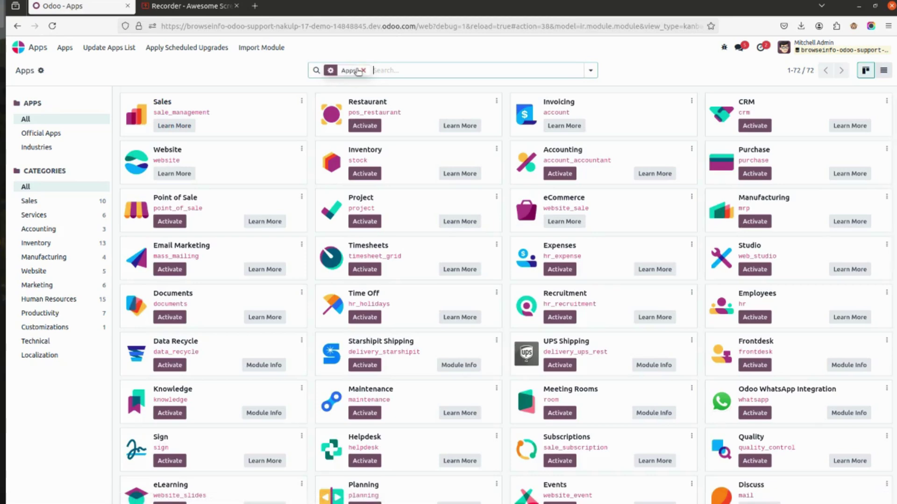
key("BackSpace")
type("payment")
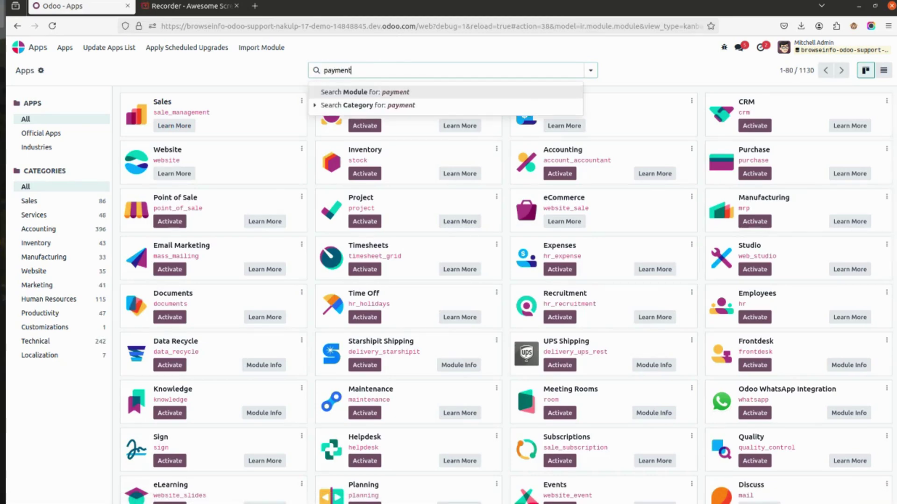
key("Return")
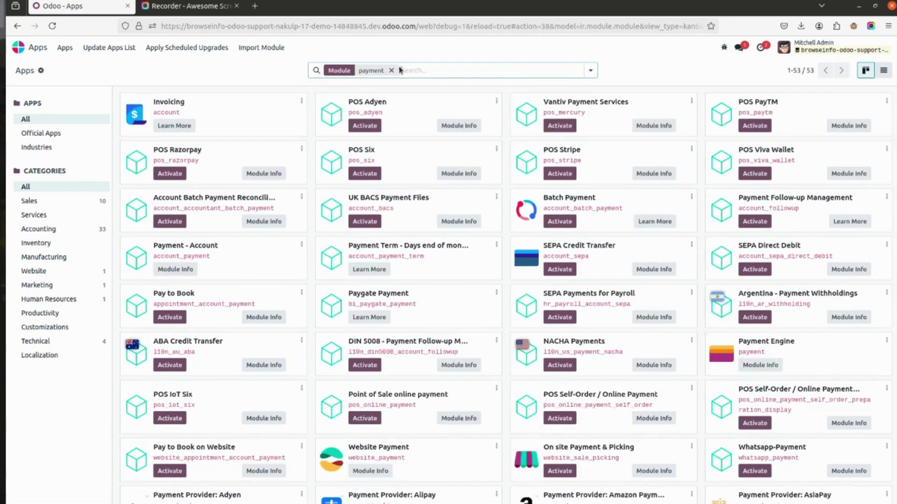
left_click(391, 70)
type("p")
type("aygar=t")
key("BackSpace")
key("BackSpace")
key("BackSpace")
type("te")
key("Return")
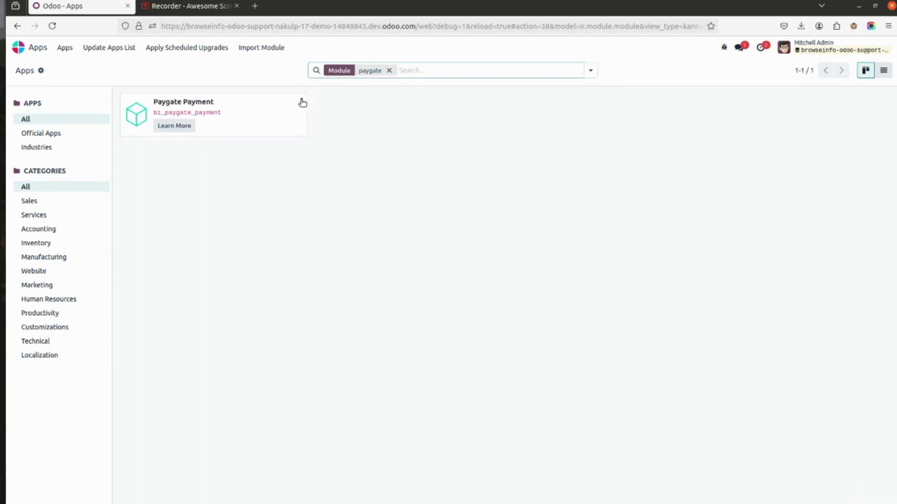
left_click(289, 119)
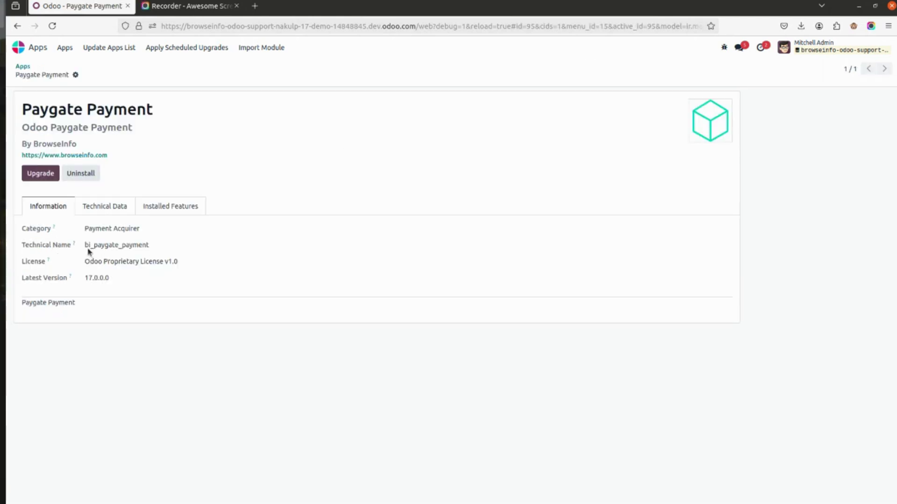
left_click_drag(86, 245, 144, 246)
left_click(209, 248)
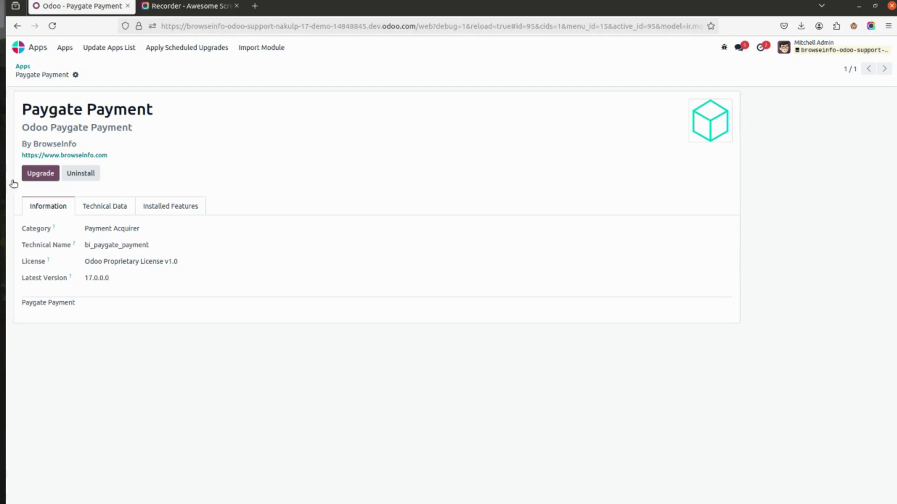
left_click(39, 49)
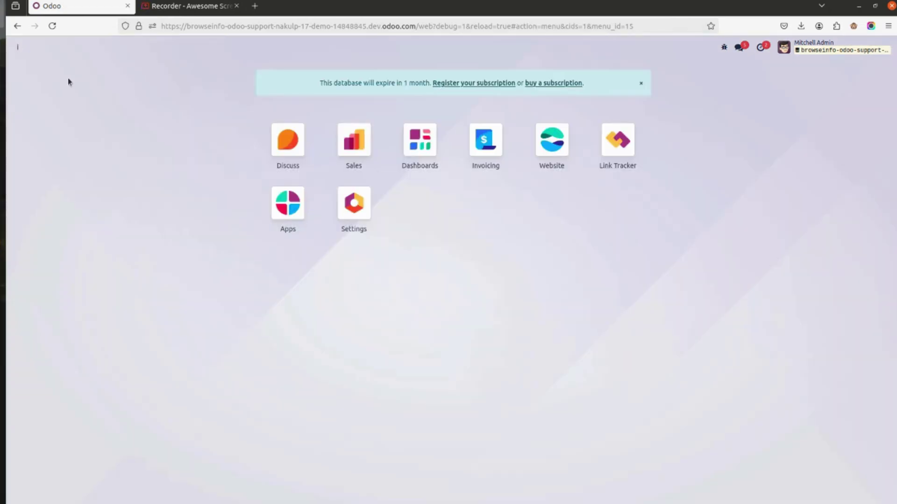
Open the PayGate record from Sales > Configuration > Payment Providers.
left_click(362, 152)
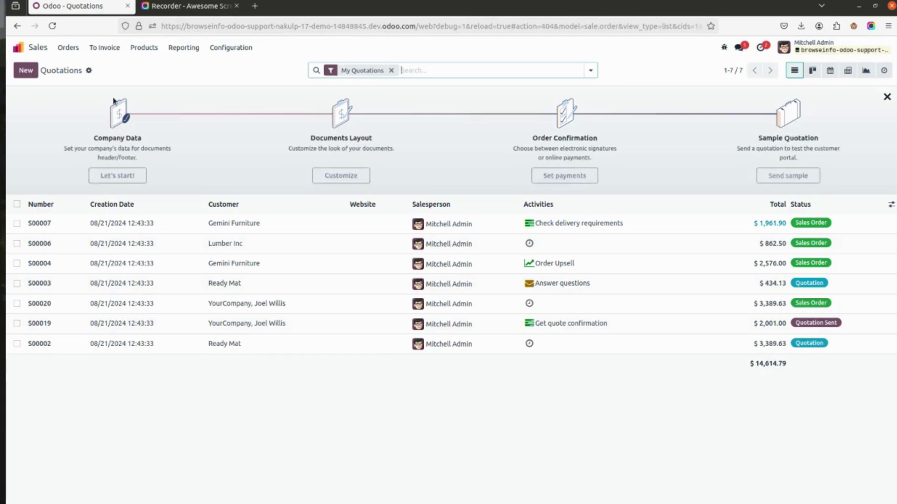
left_click(230, 48)
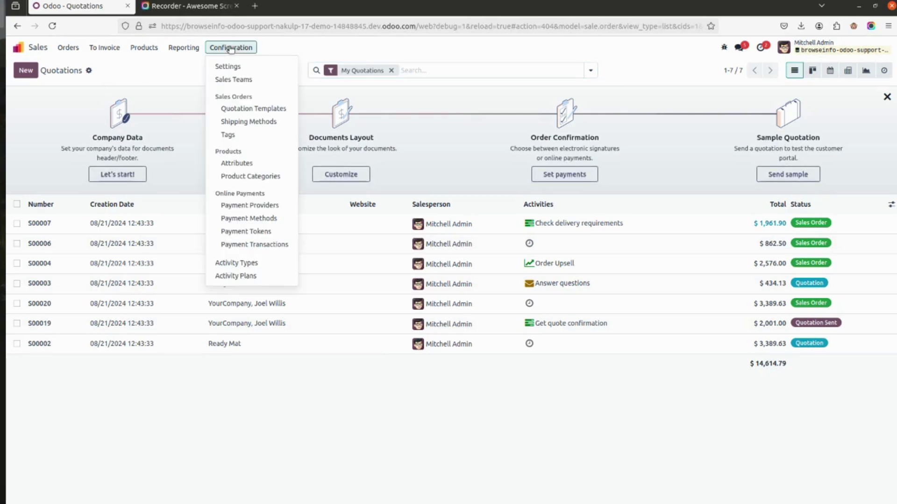
left_click(249, 206)
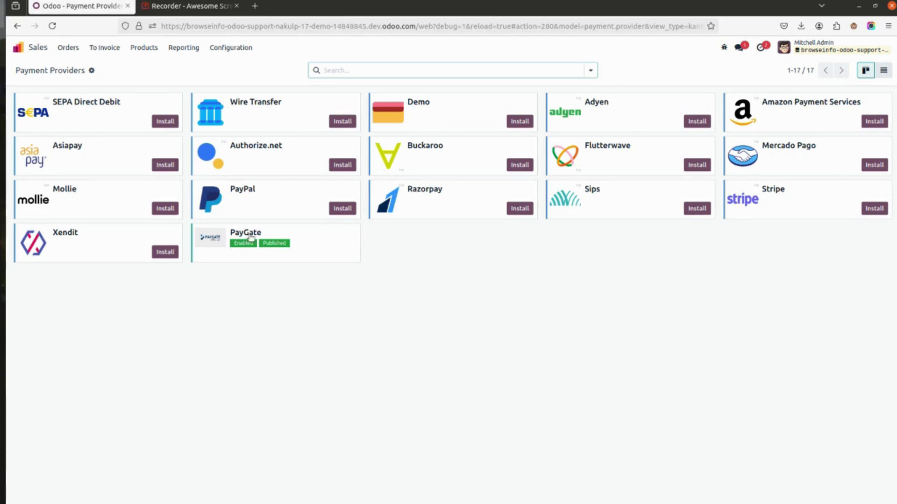
left_click(310, 239)
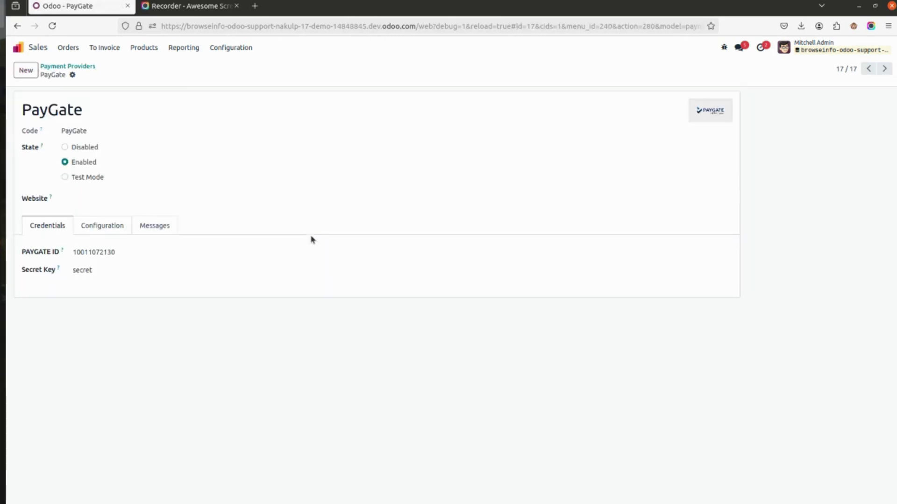
Check the PayGate provider name and its Website field choices, leaving them unchanged.
double_click(95, 111)
left_click(187, 111)
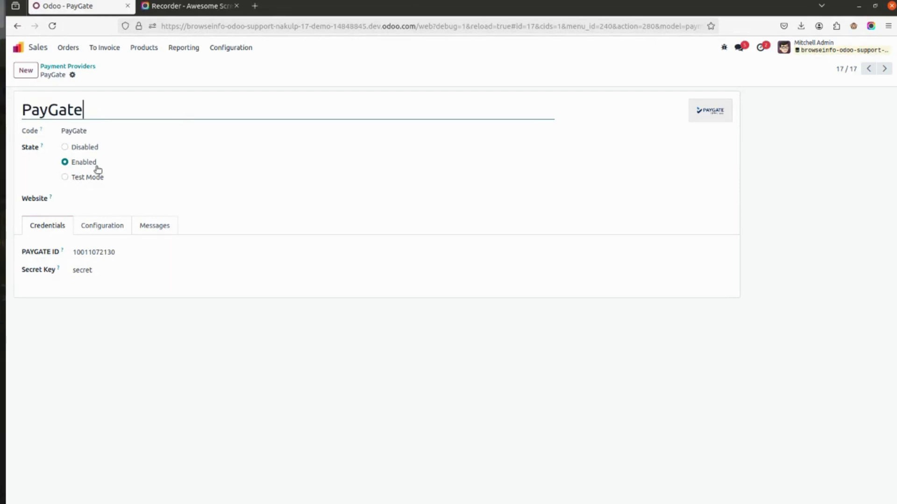
left_click(92, 195)
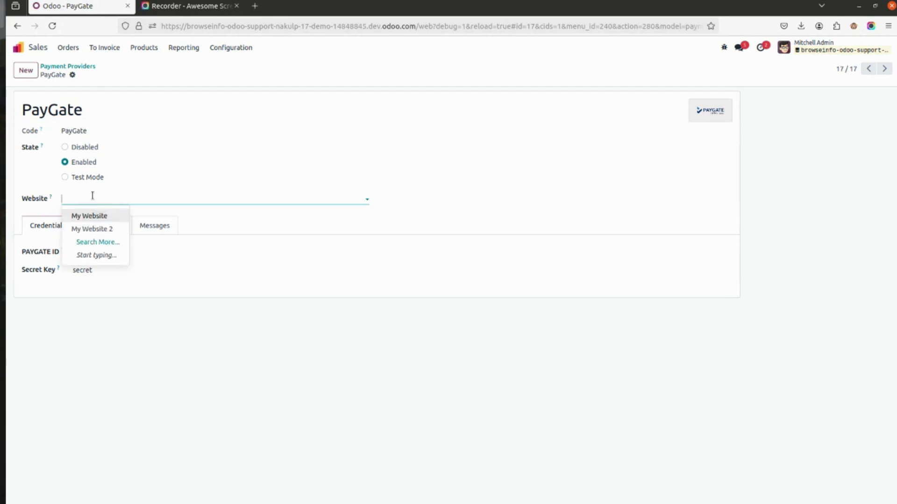
left_click(260, 246)
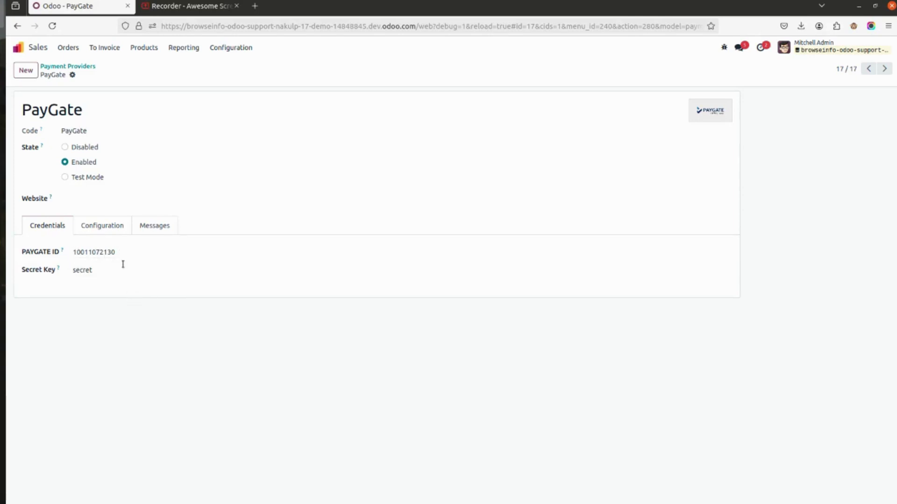
Inspect PayGate's Pending Message on the Messages tab, then return to the home app grid.
left_click(152, 228)
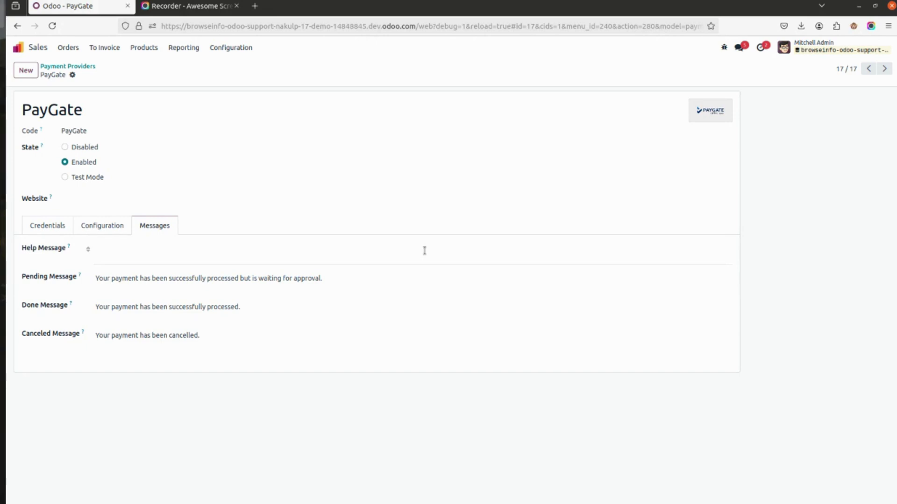
left_click_drag(340, 280, 86, 276)
left_click(337, 271)
left_click(336, 278)
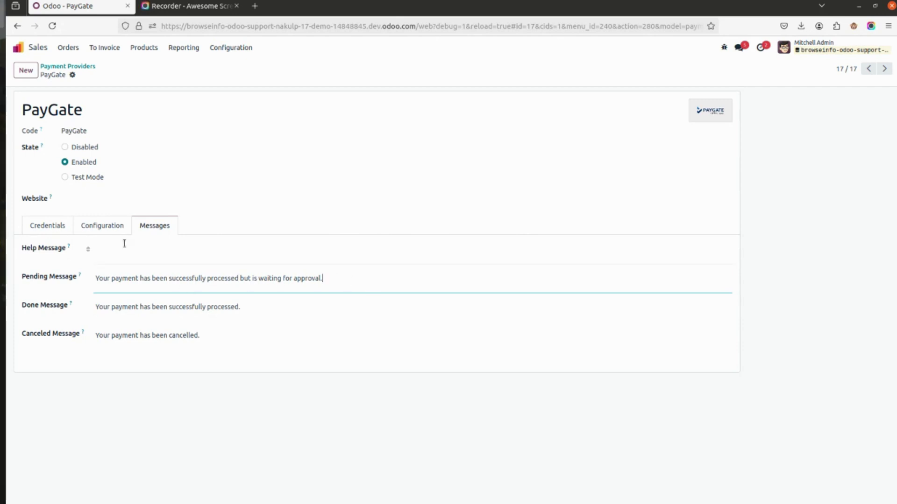
left_click(21, 51)
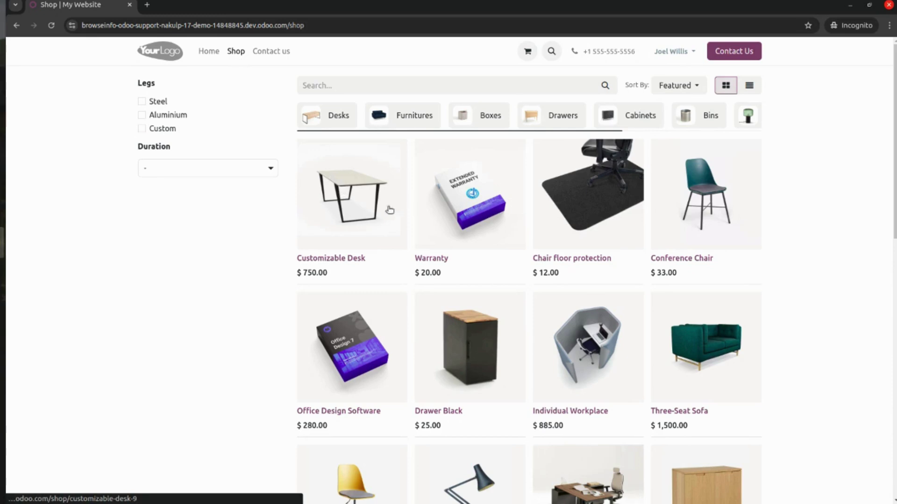
Add the Customizable Desk to the cart and proceed through checkout.
left_click(373, 207)
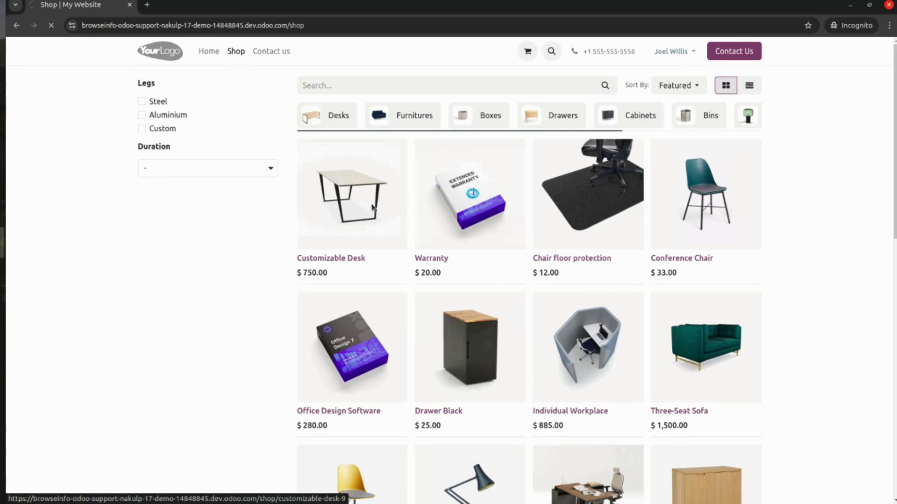
left_click(566, 276)
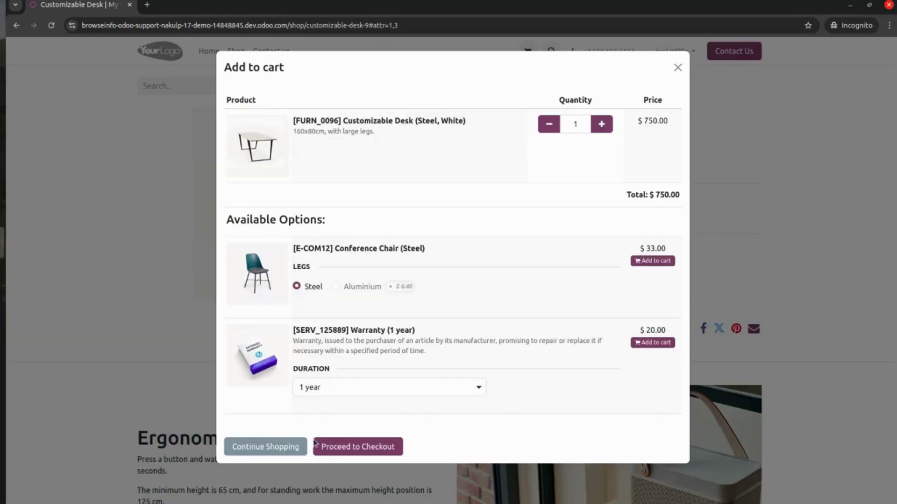
left_click(359, 449)
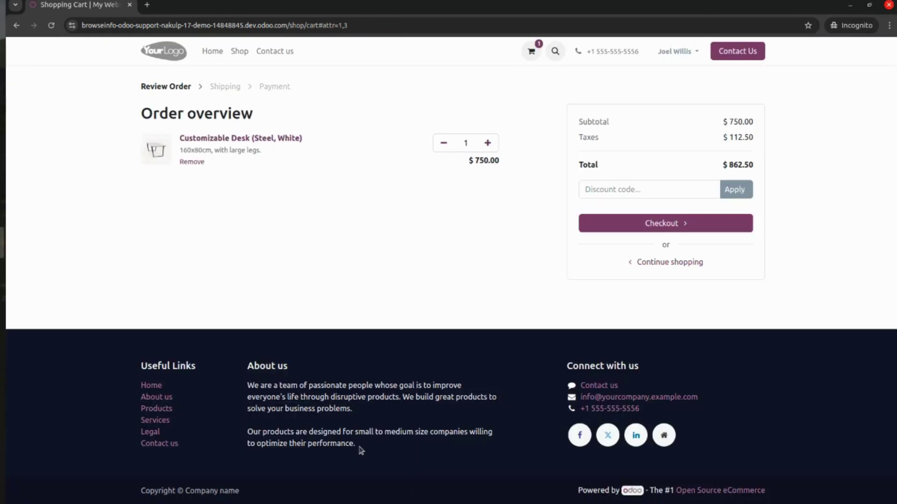
left_click(676, 225)
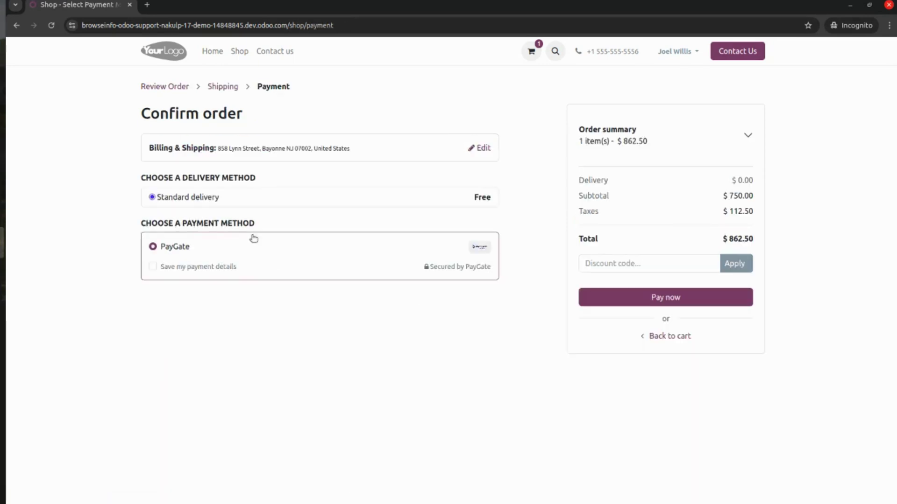
Edit and save the billing address, then pay the $862.50 order with PayGate.
left_click(482, 148)
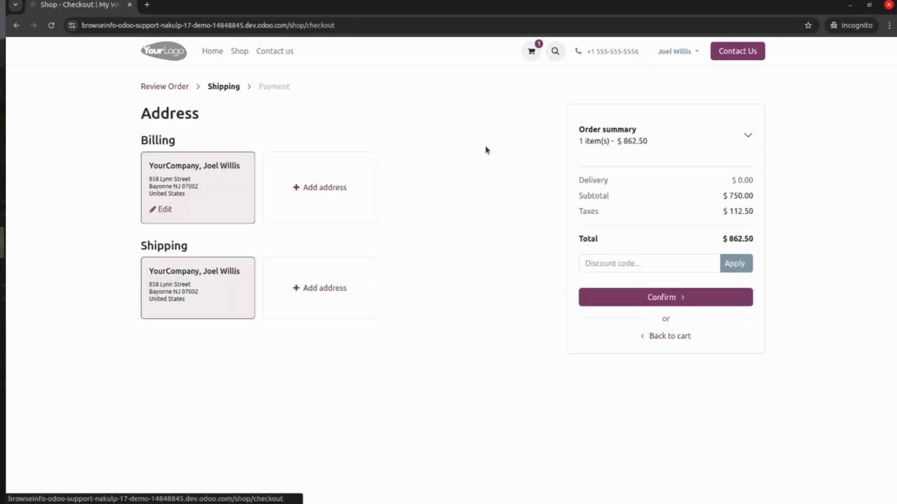
left_click(166, 210)
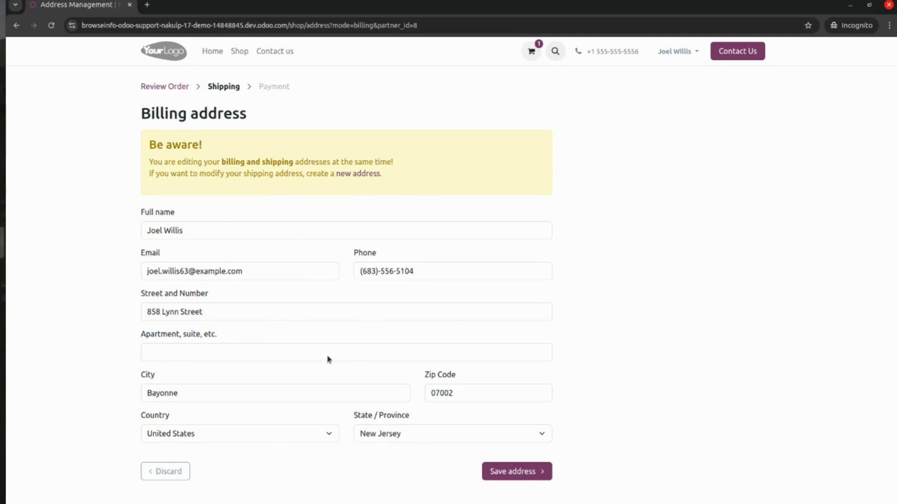
left_click(517, 473)
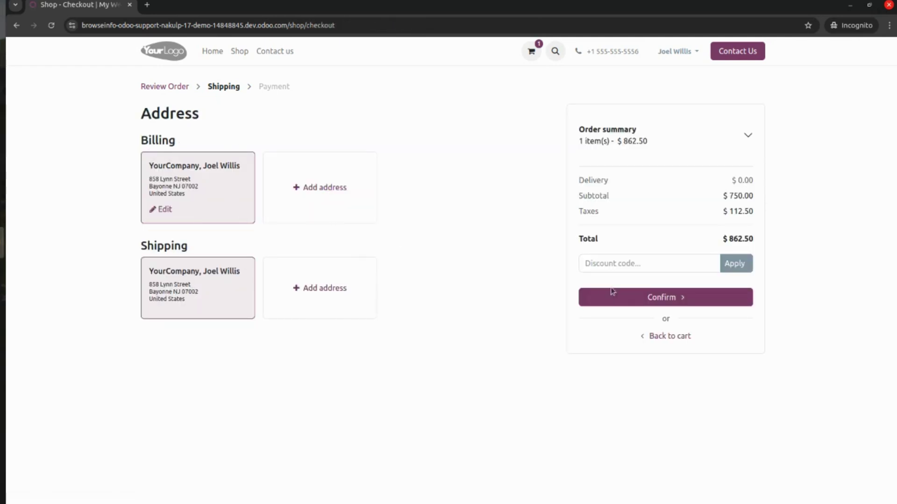
left_click(653, 303)
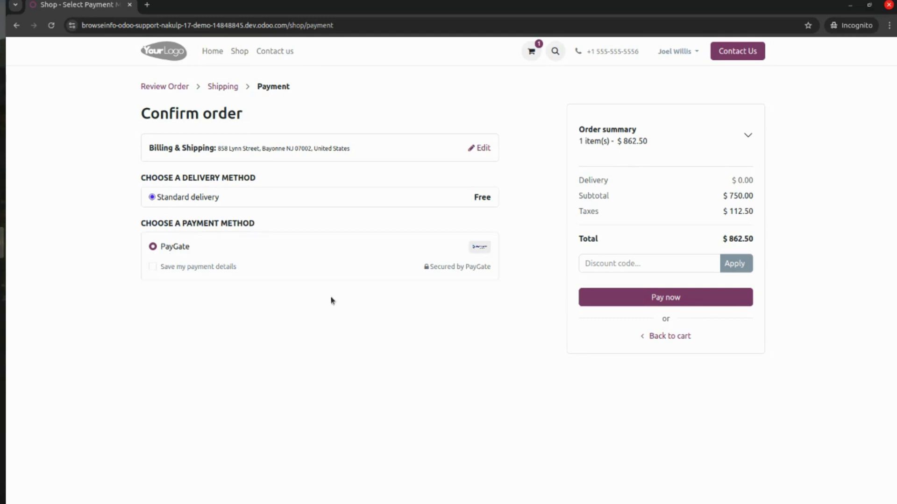
left_click(667, 299)
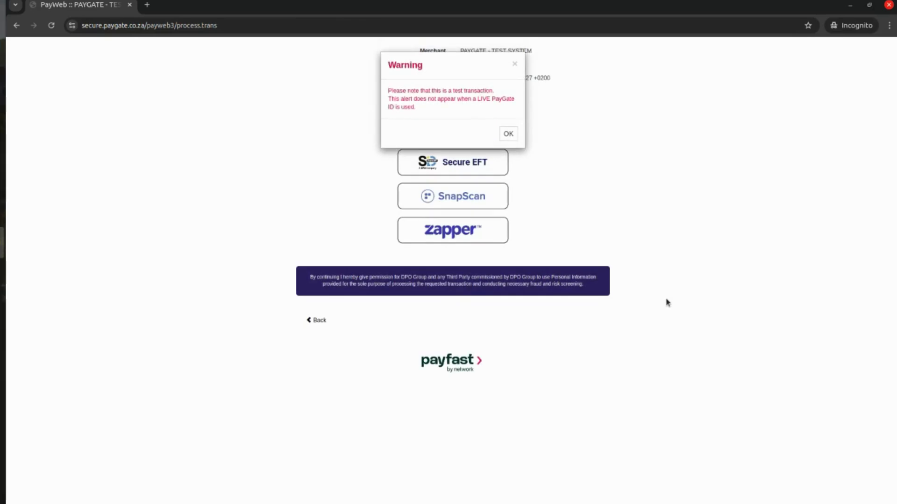
Dismiss the test warning, choose Card Payments, and autofill the saved Visa card.
left_click(503, 134)
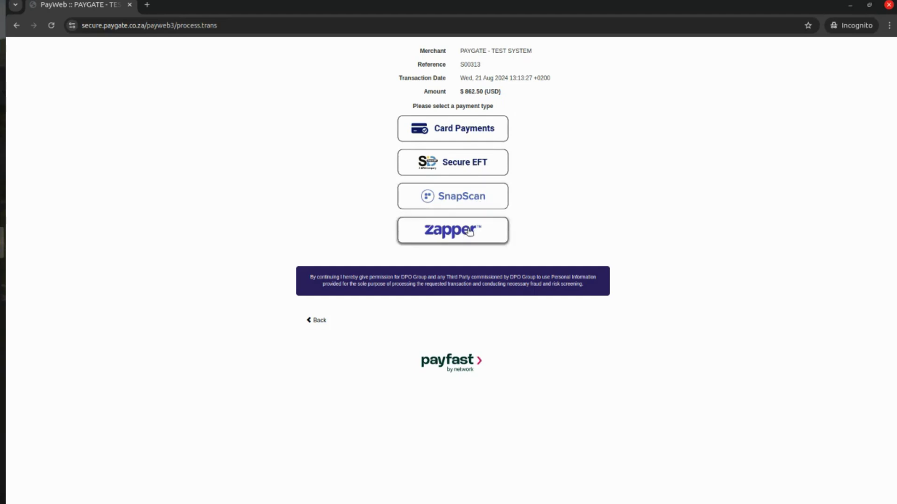
left_click(461, 130)
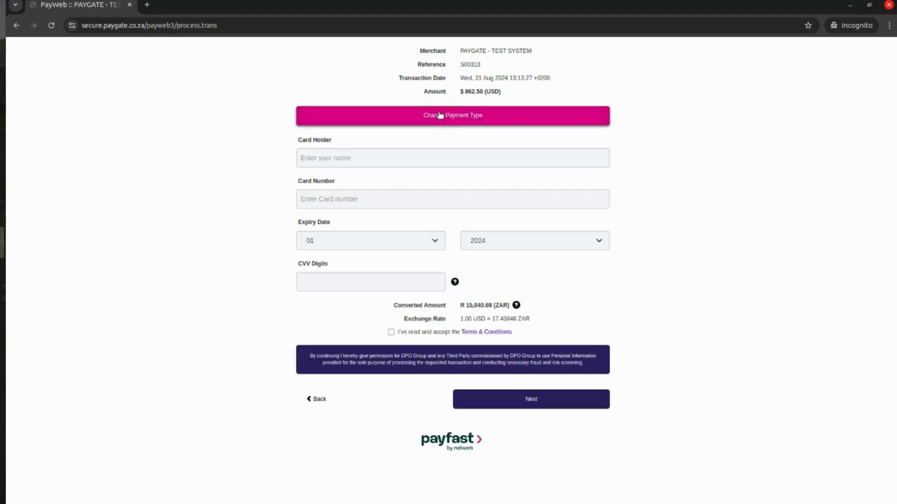
left_click(374, 158)
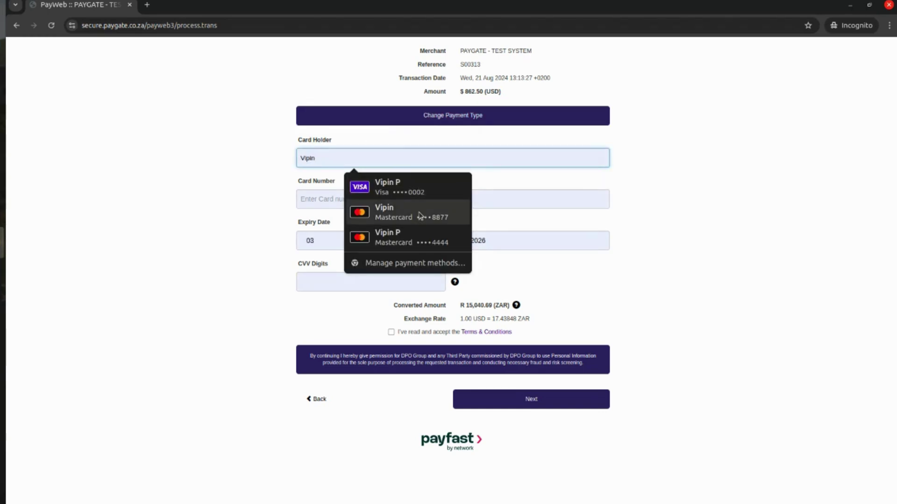
left_click(420, 196)
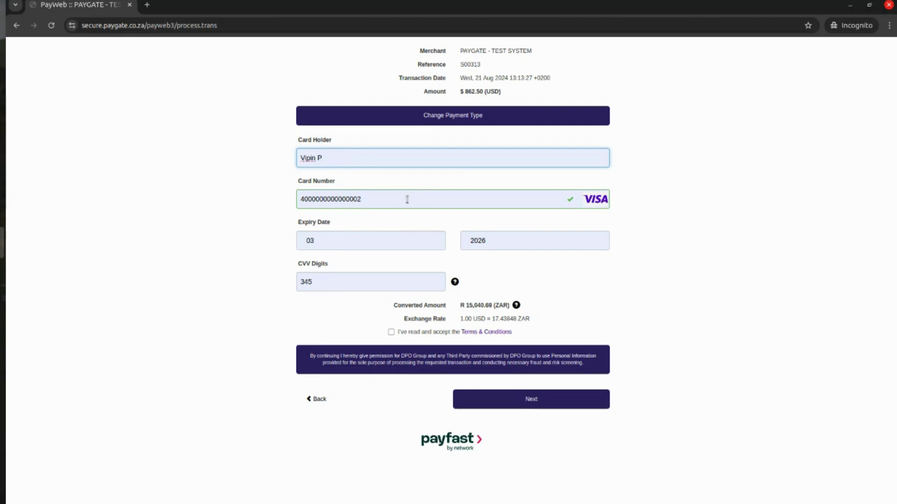
Verify the expiry and CVV, accept the Terms & Conditions, and submit the card payment.
left_click(497, 243)
left_click(681, 262)
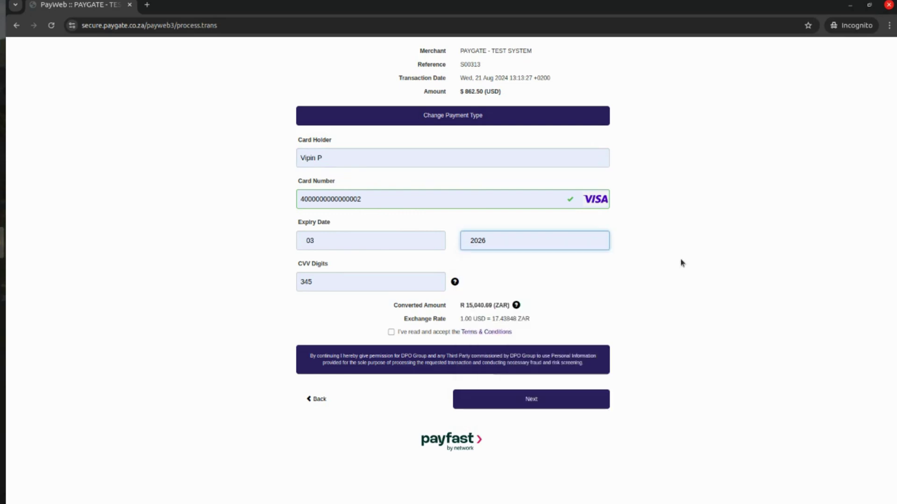
left_click(339, 284)
left_click(651, 281)
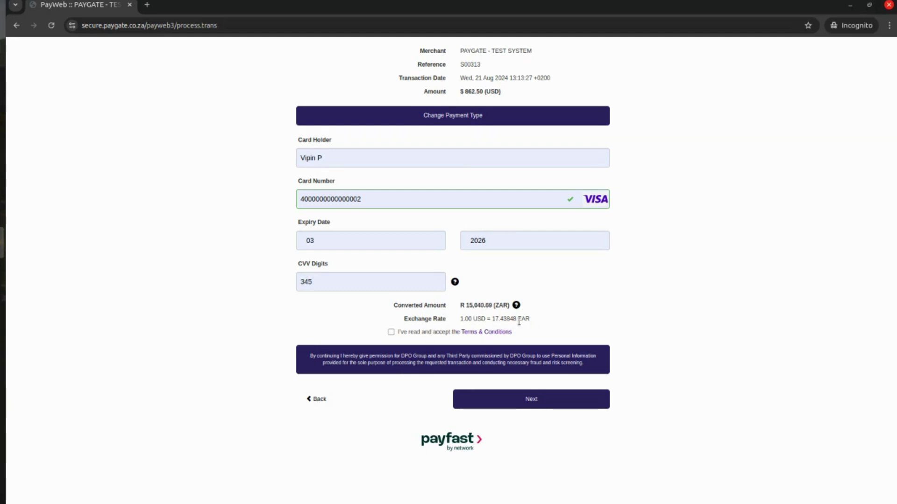
left_click(391, 333)
left_click(532, 400)
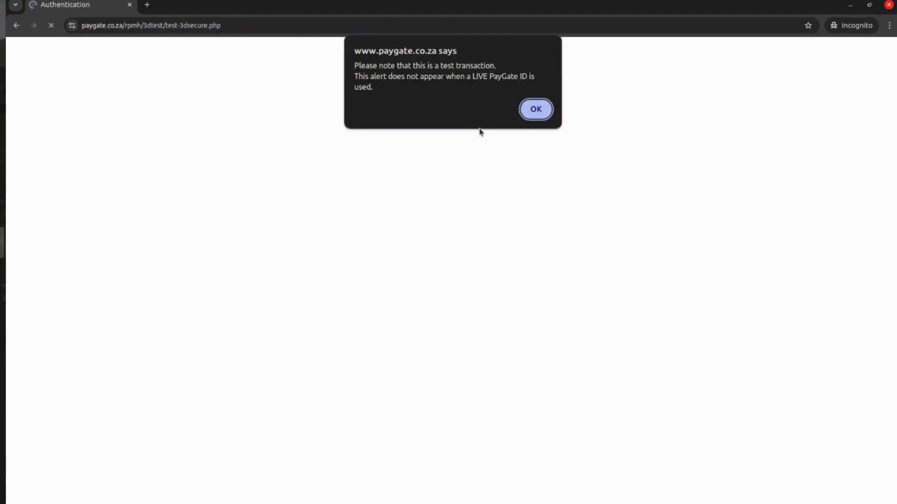
Dismiss the alert, submit Verified by Visa authentication, and switch to the Odoo admin window.
left_click(542, 111)
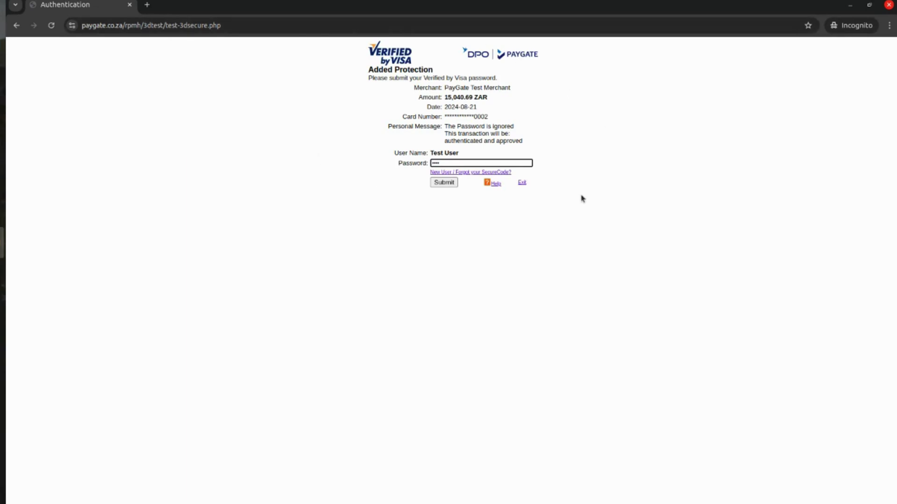
left_click(452, 184)
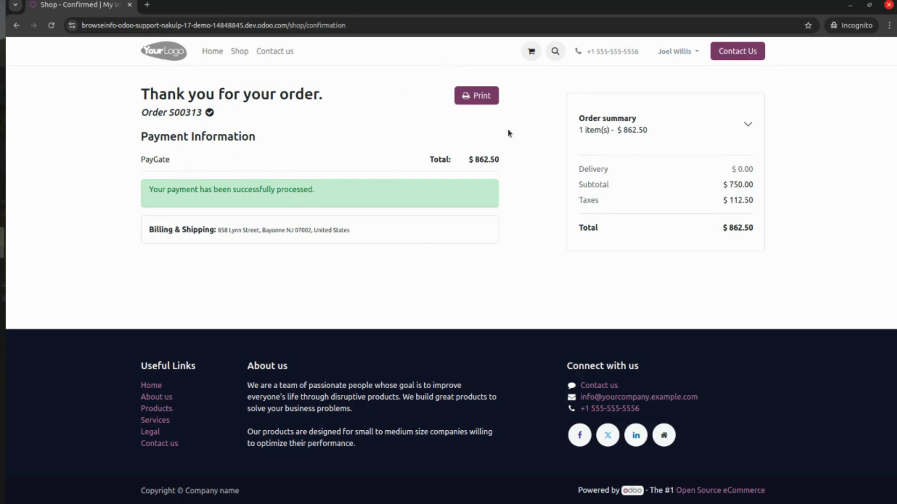
left_click(2, 241)
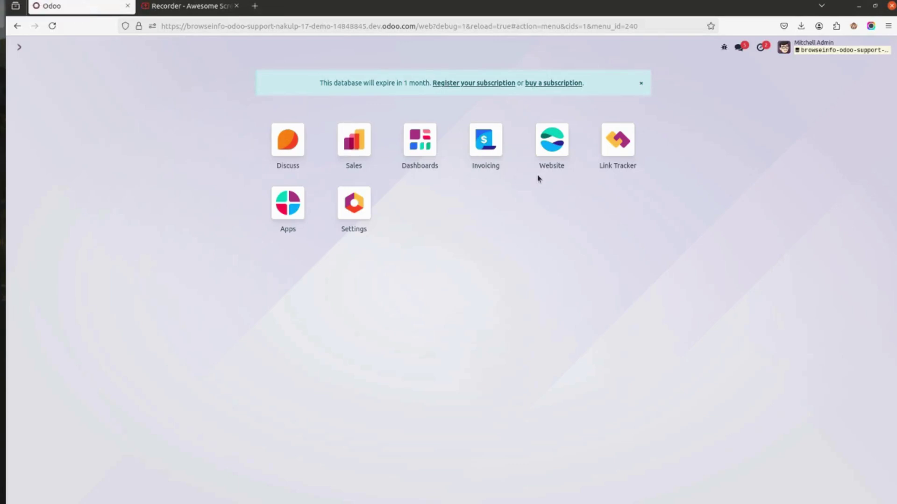
Open the Payment Transactions list from Sales > Configuration.
left_click(351, 144)
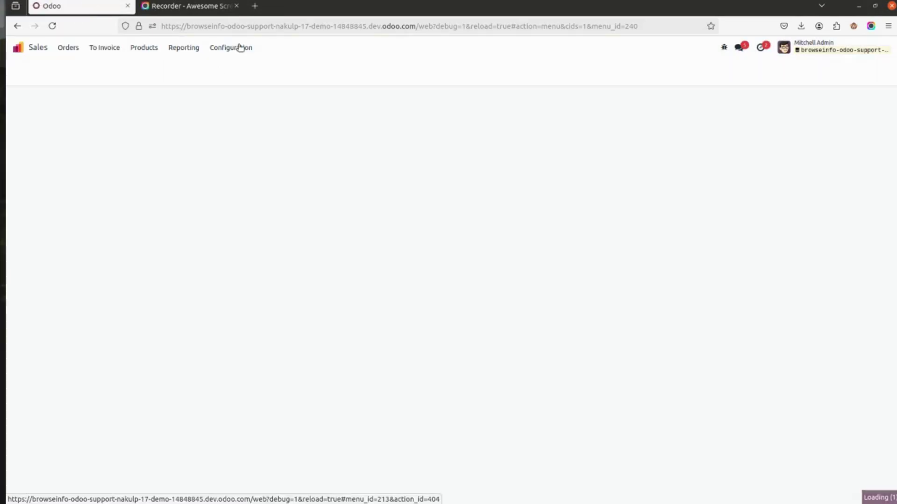
left_click(237, 47)
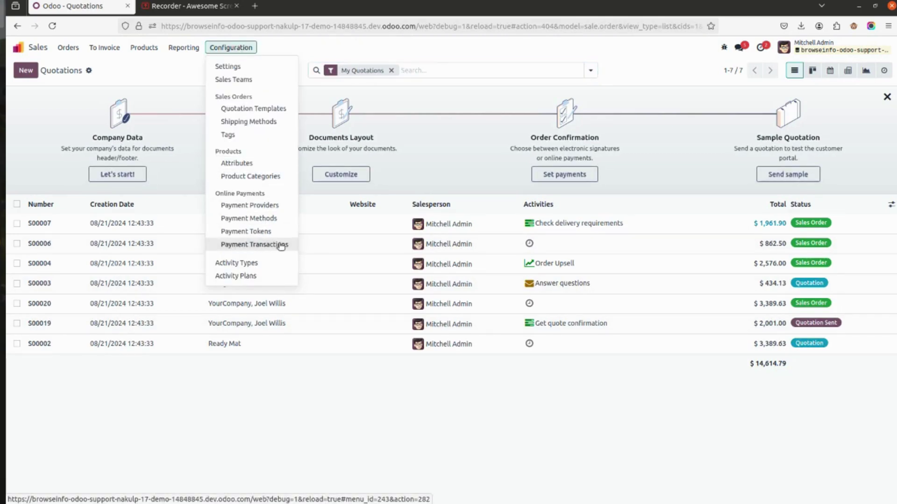
left_click(256, 244)
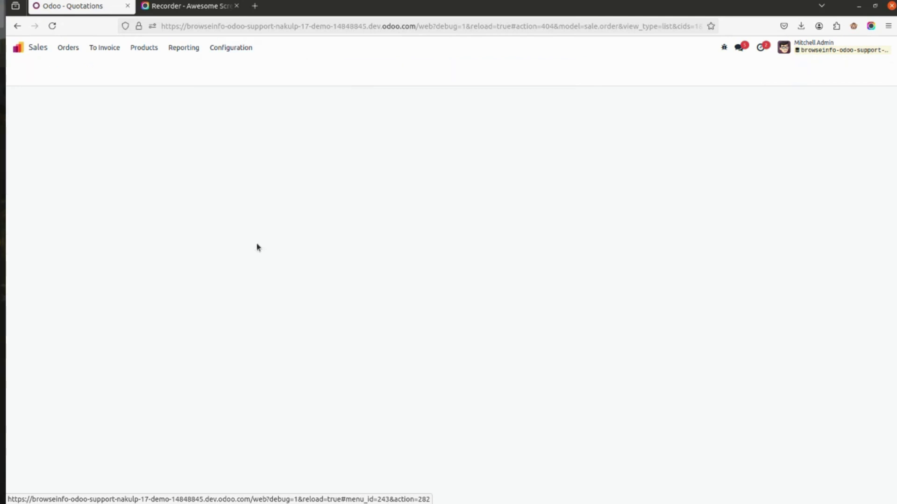
Inspect transaction S00312, then return to the Payment Transactions list.
left_click(189, 137)
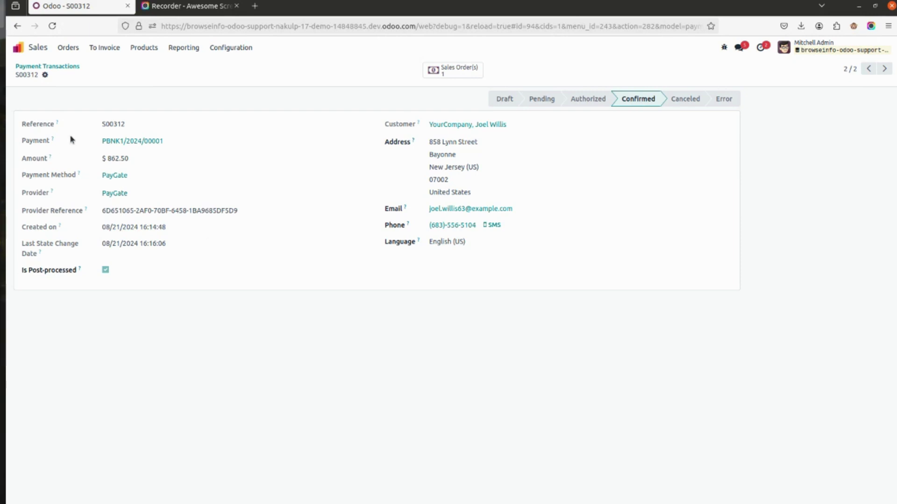
left_click_drag(96, 130, 158, 128)
left_click(158, 128)
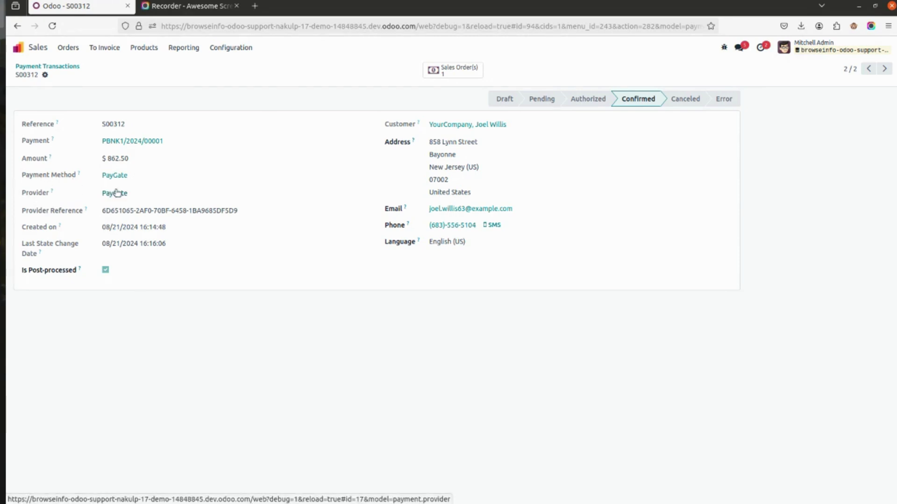
left_click(71, 67)
left_click(67, 48)
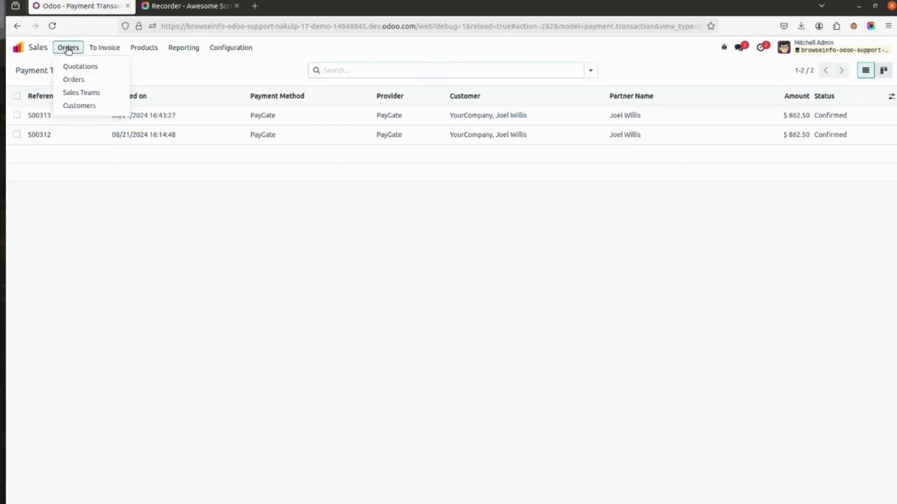
Open sales order S00313 from the Orders list.
left_click(84, 78)
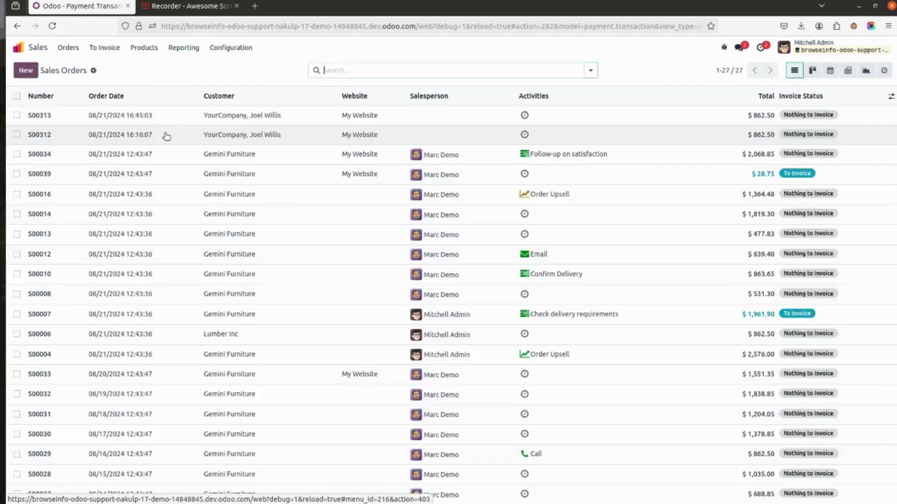
left_click(170, 116)
left_click_drag(74, 129, 21, 129)
left_click(2, 243)
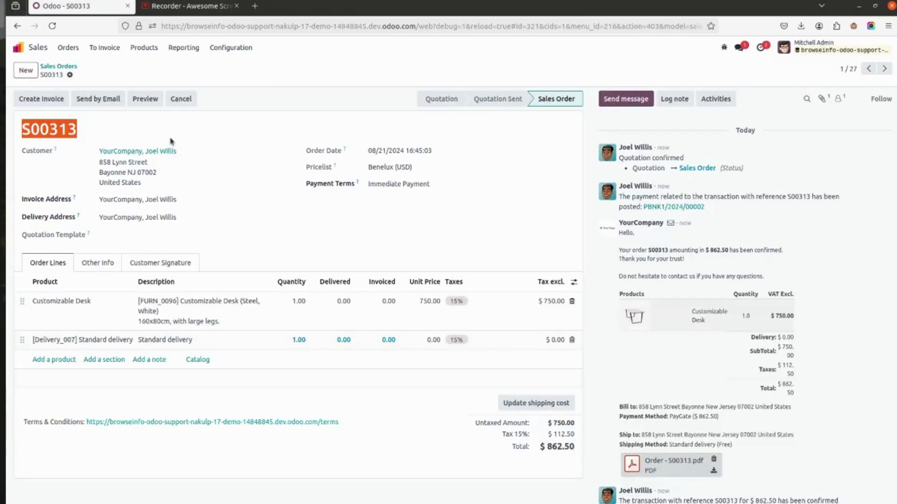
left_click(3, 16)
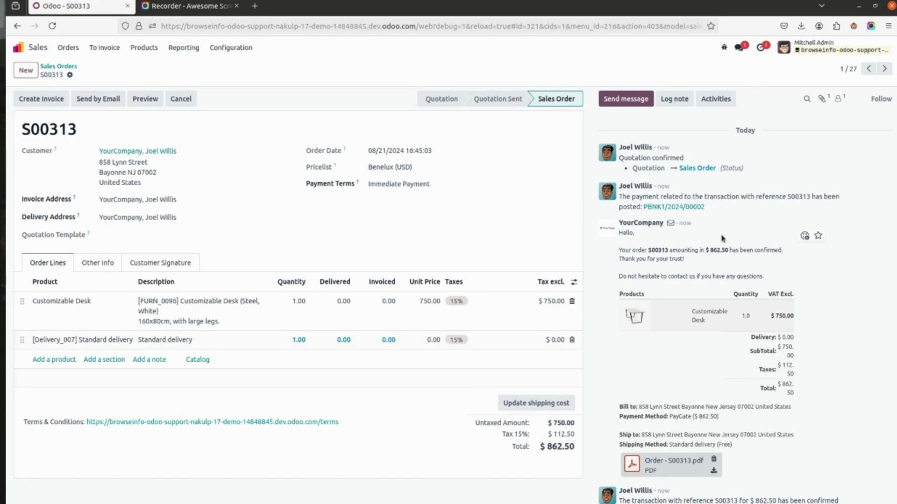
Read the PayGate transaction confirmation in S00313's chatter, then return to the app home screen.
scroll(705, 270, "down", 2)
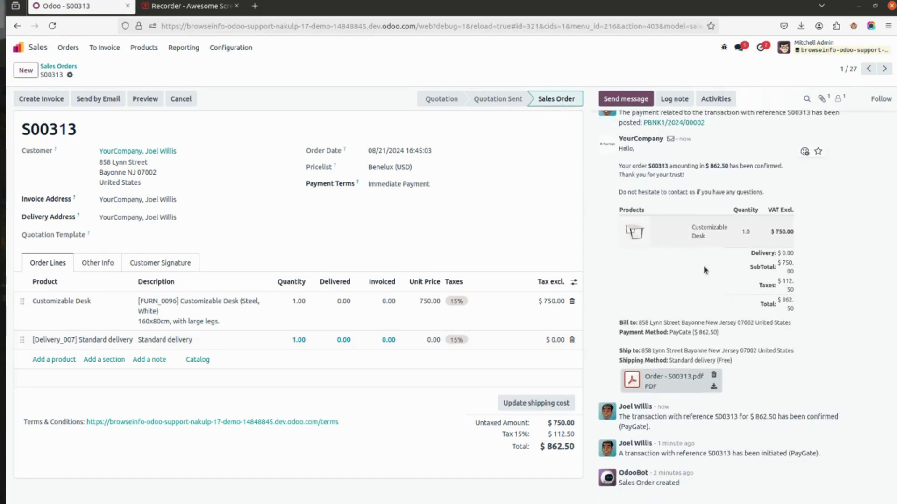
left_click_drag(622, 417, 839, 422)
left_click(674, 435)
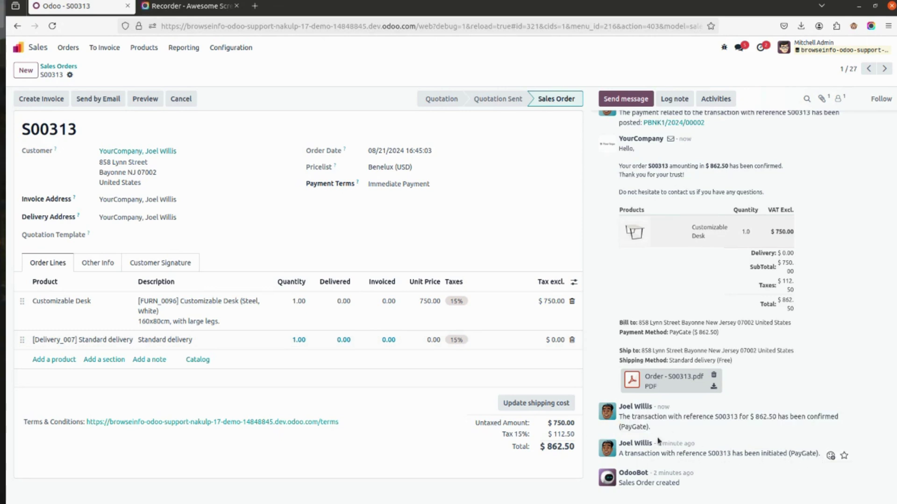
scroll(696, 443, "up", 2)
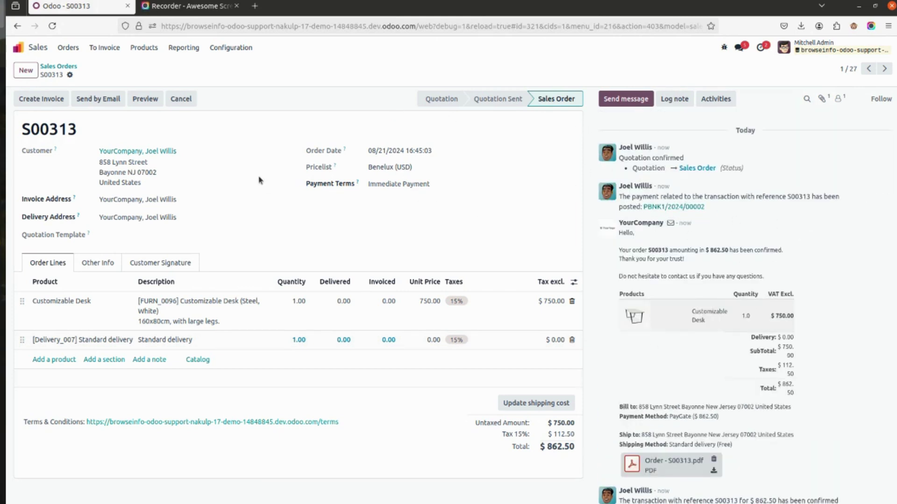
left_click(19, 47)
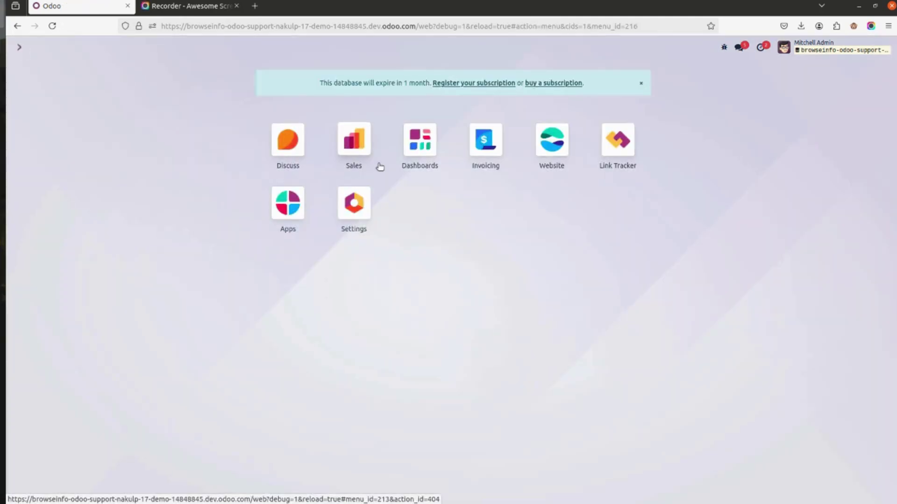